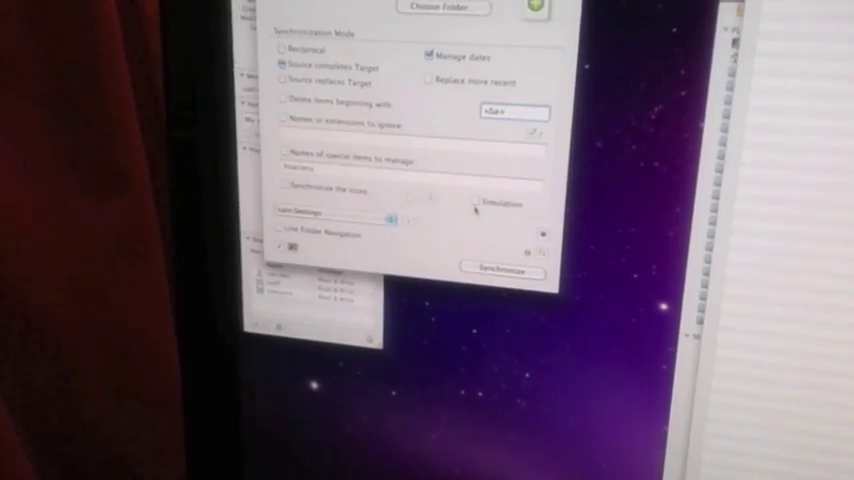
- Turn on Simulation so the Source completes Target sync only previews changes
click(405, 70)
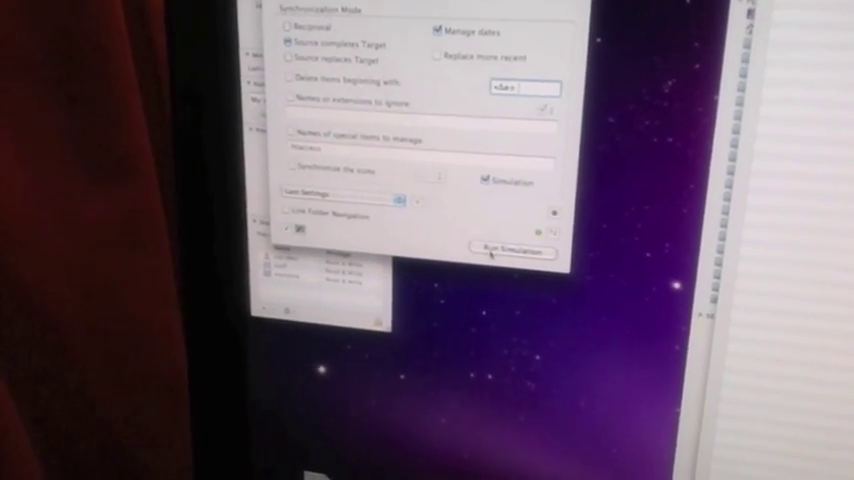